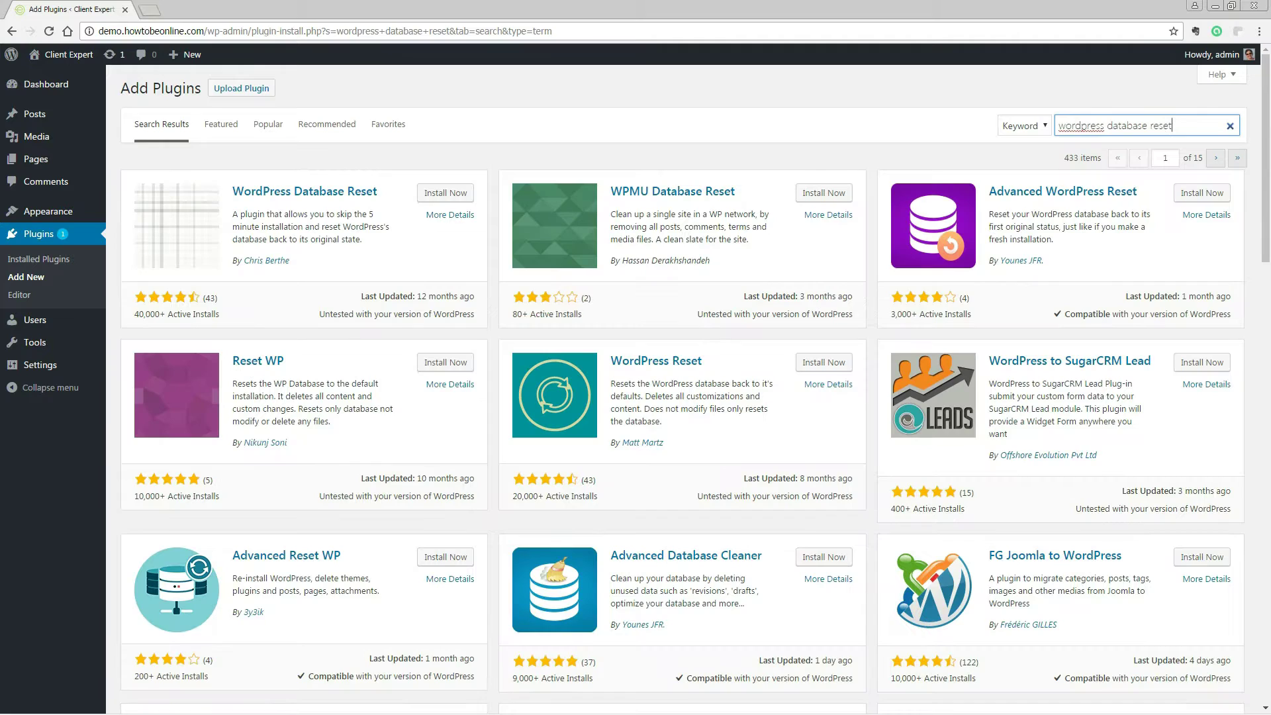
Install and activate the WordPress Database Reset plugin
left_click(445, 193)
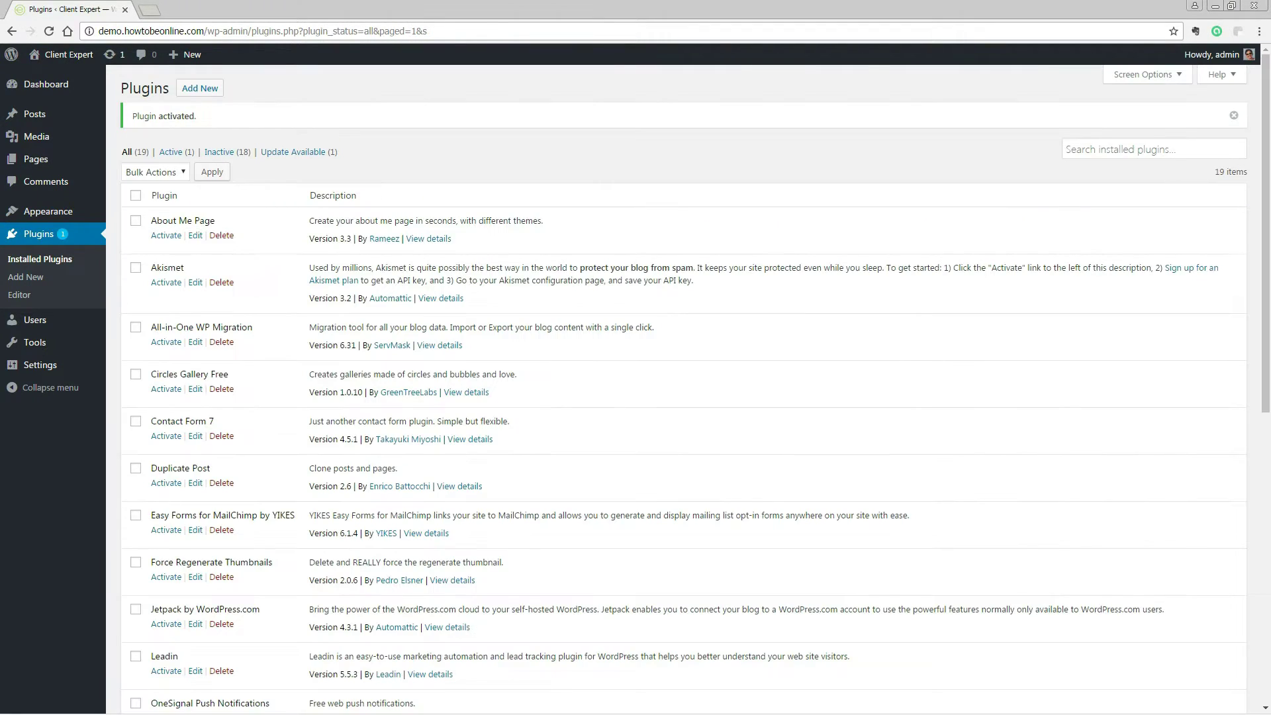
mouse_move(34, 343)
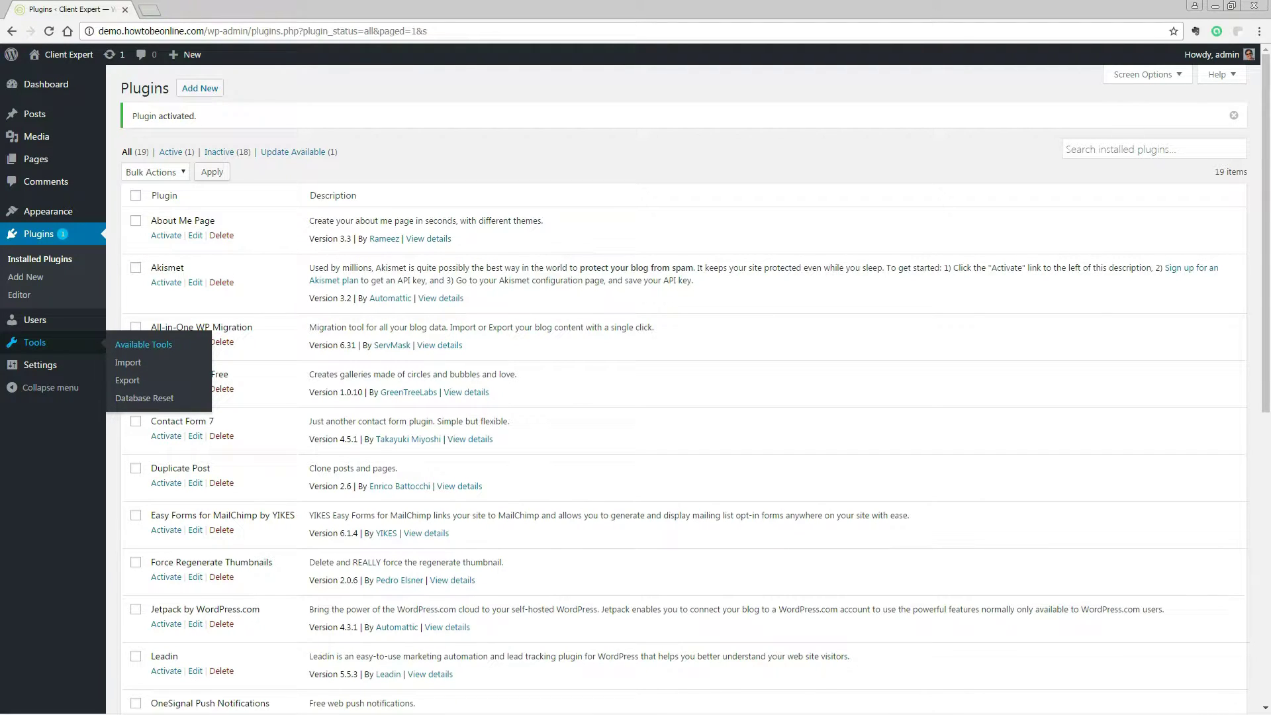
Open Tools > Database Reset and add all tables to the reset list
left_click(145, 398)
left_click(186, 153)
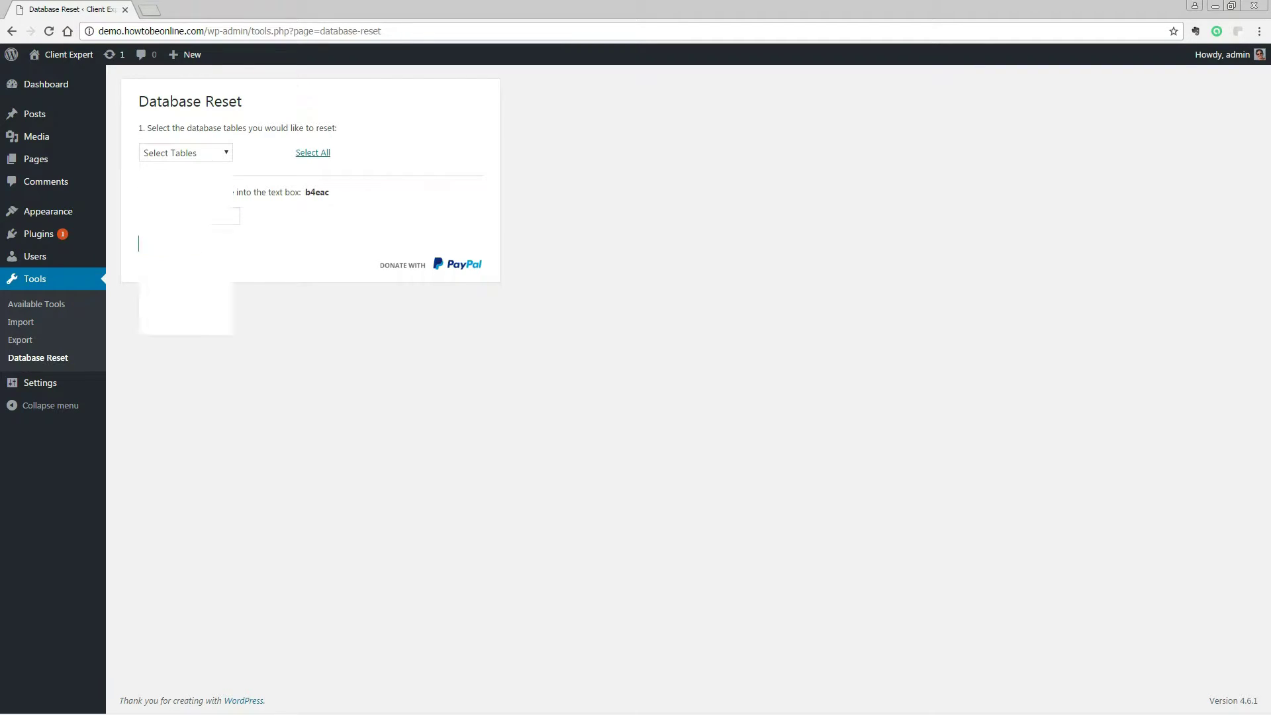
key("Escape")
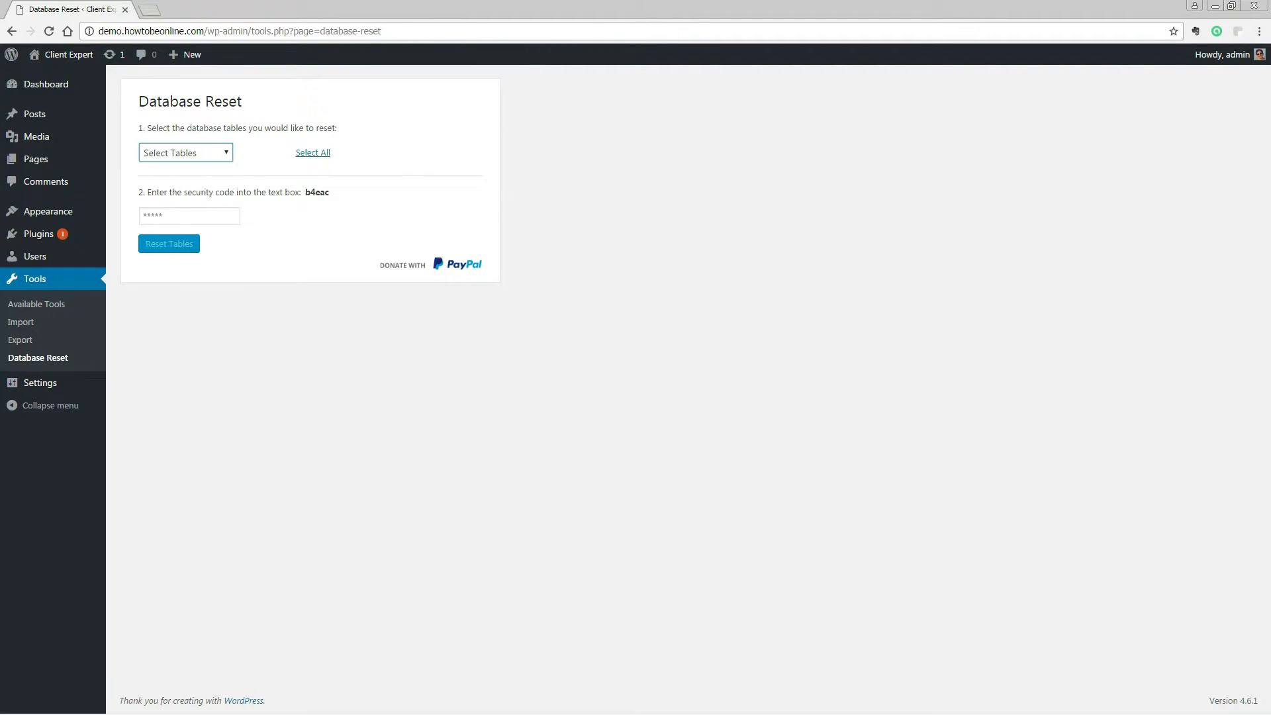
left_click(313, 152)
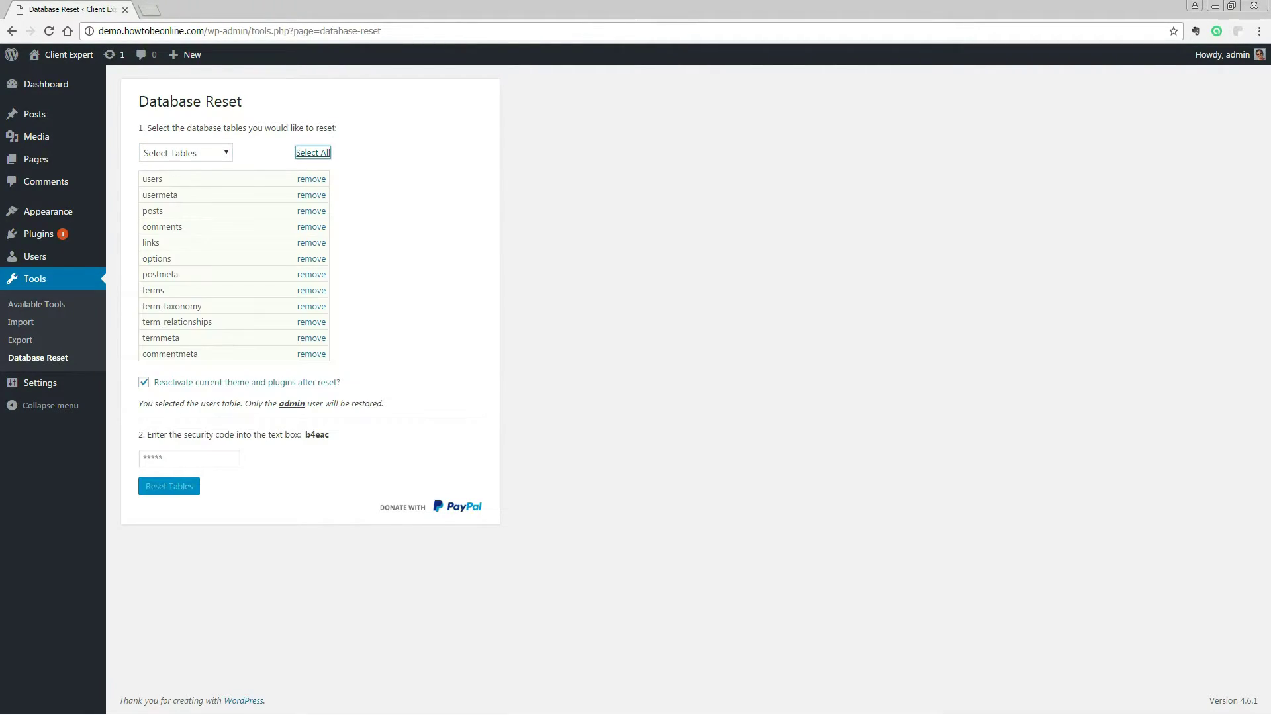
left_click(311, 179)
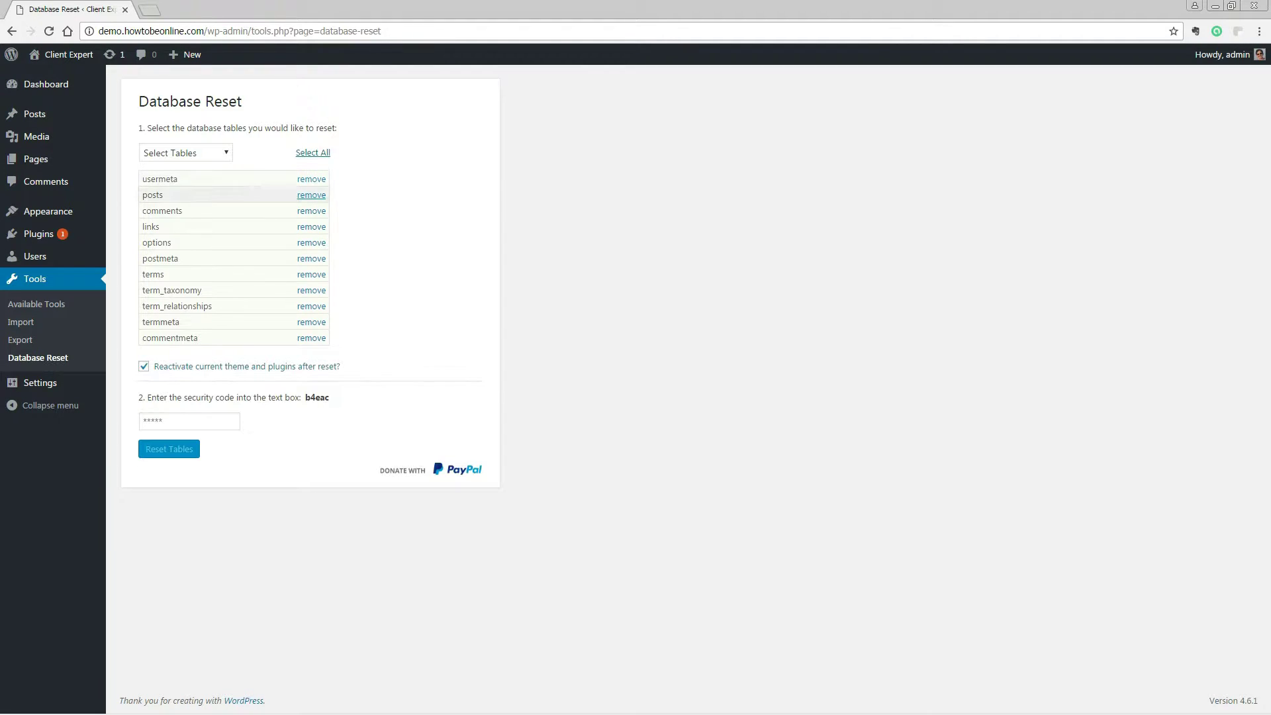
left_click(311, 258)
left_click(311, 274)
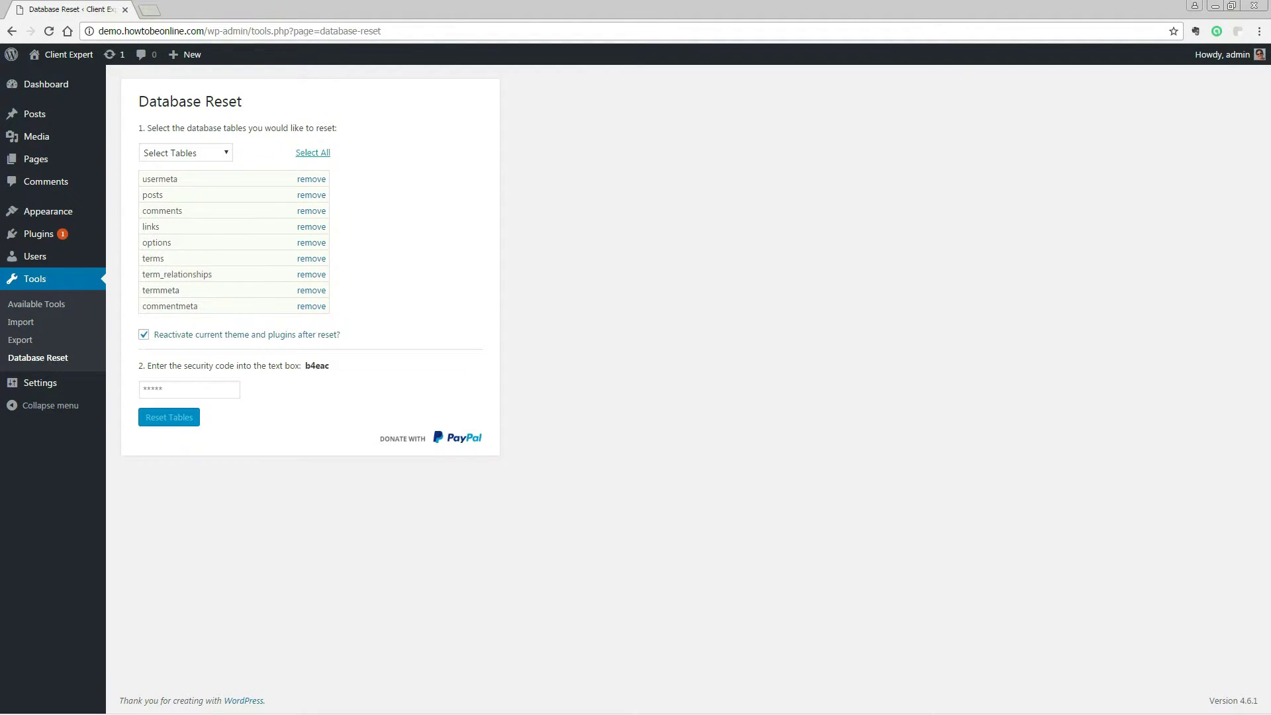
left_click(313, 152)
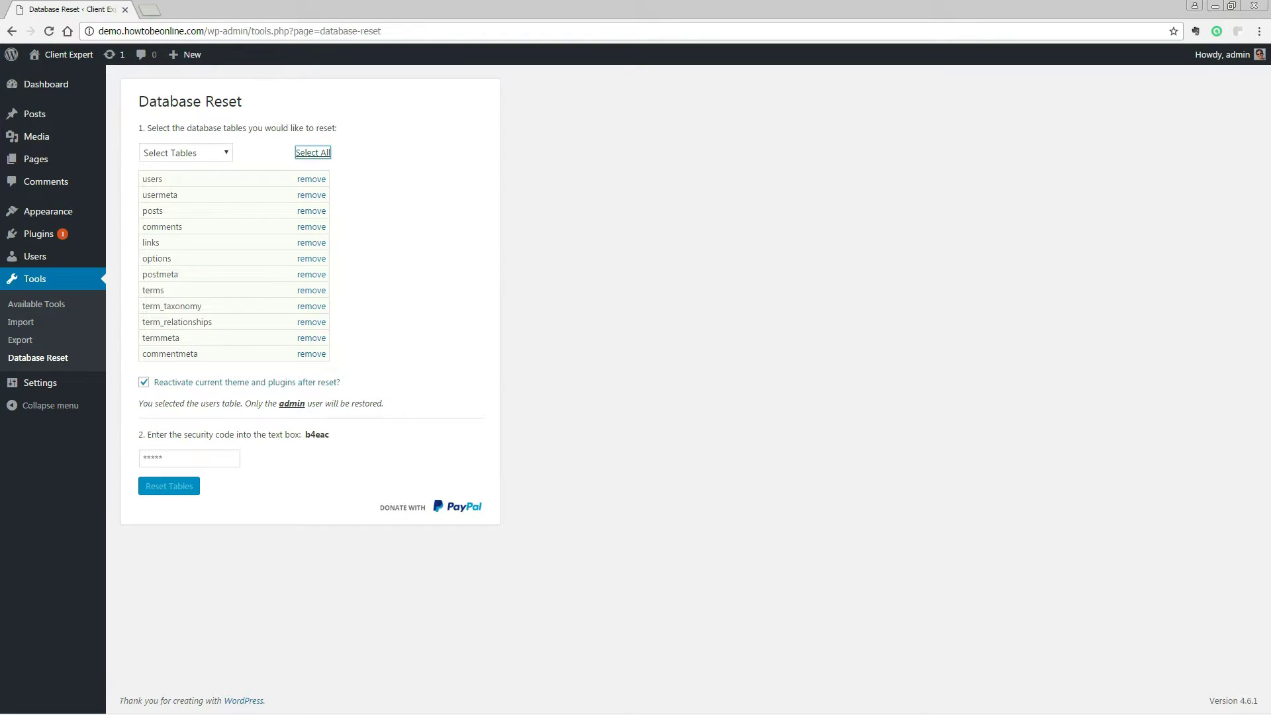
Remove five tables, then restore all twelve tables to the reset list
left_click(312, 179)
left_click(311, 179)
left_click(311, 178)
left_click(311, 179)
left_click(311, 179)
left_click(311, 179)
left_click(311, 179)
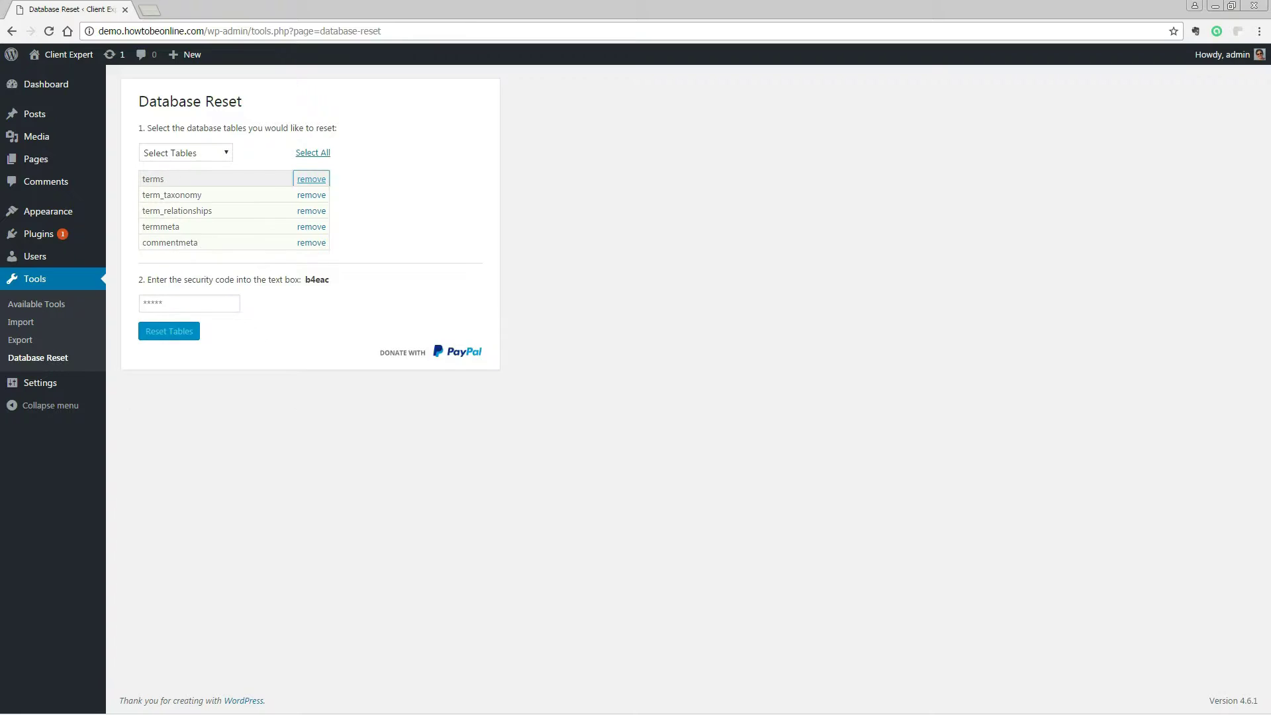
left_click(312, 179)
left_click(311, 179)
left_click(311, 179)
left_click(311, 179)
left_click(311, 179)
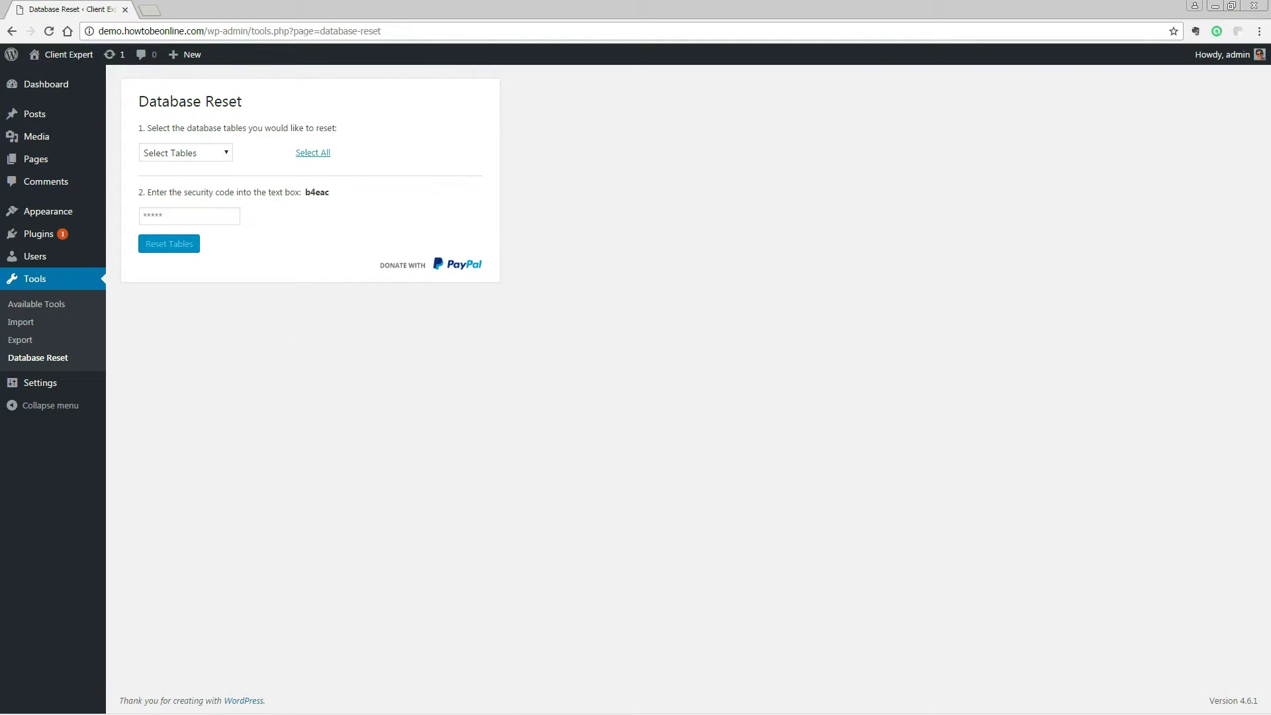
left_click(312, 153)
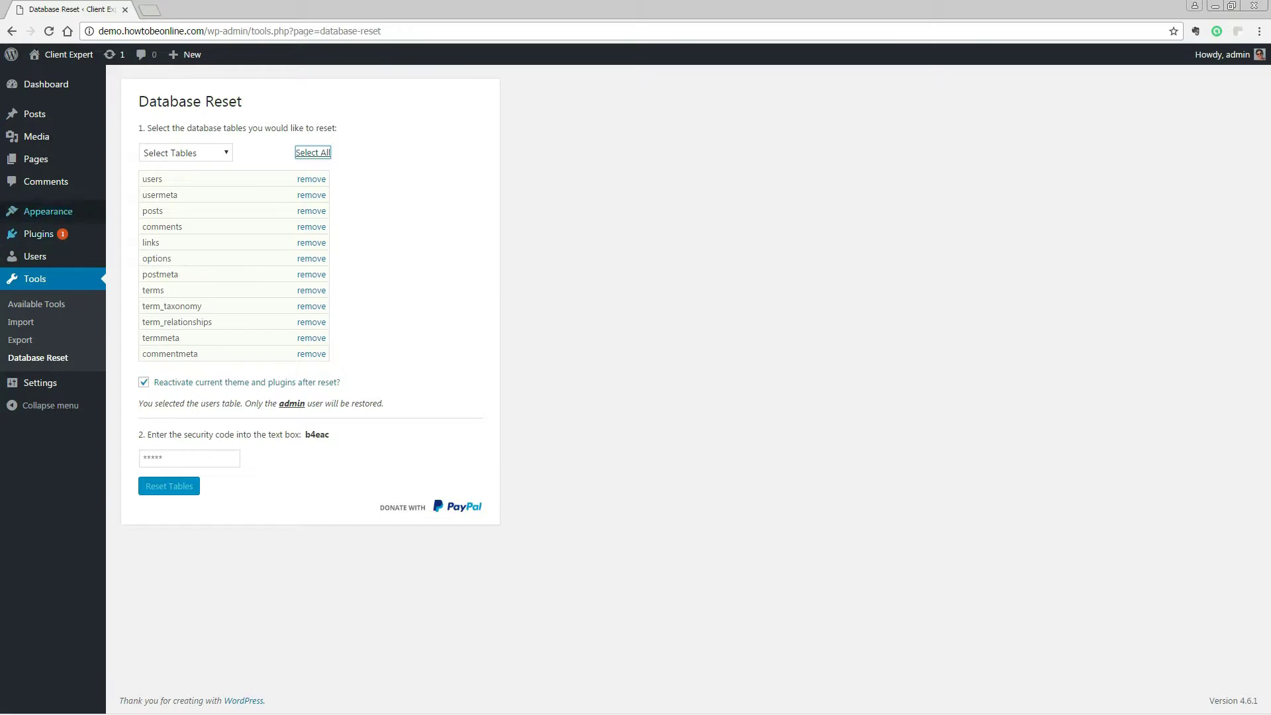
mouse_move(47, 212)
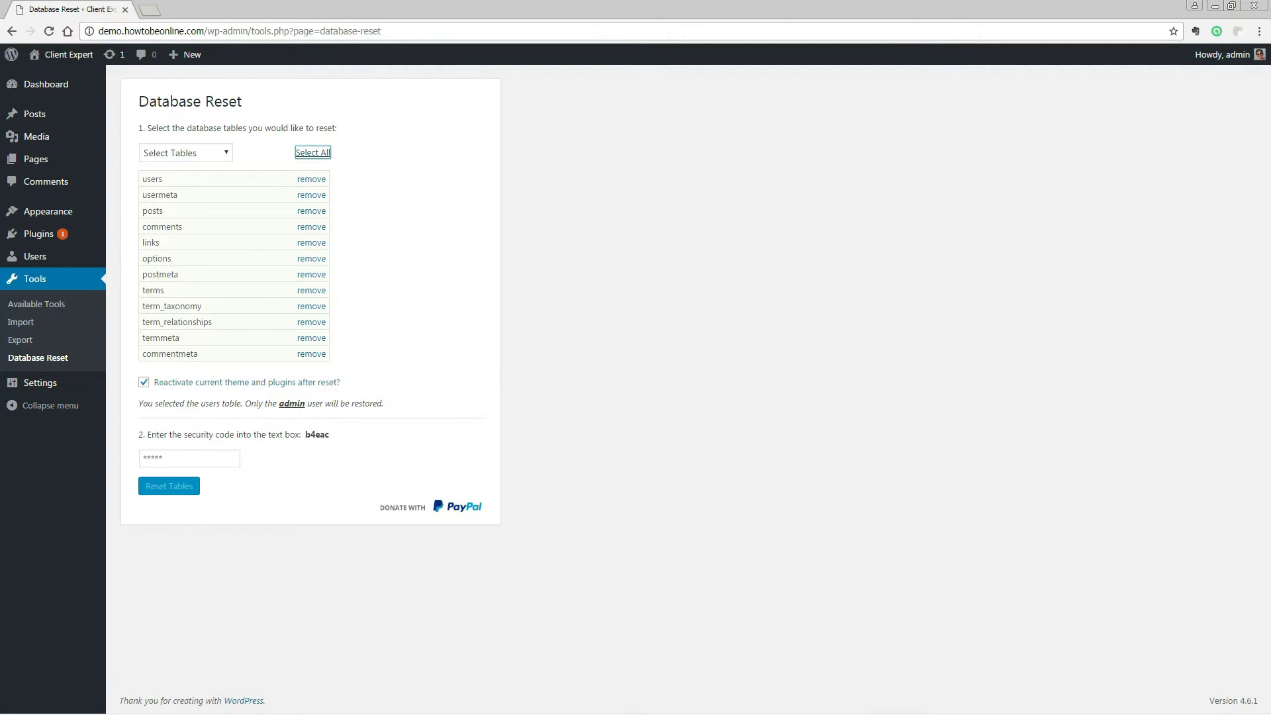
Toggle theme and plugin reactivation after reset, with the page zoomed to 110%
left_click(144, 382)
key("ctrl+plus")
key("ctrl+plus")
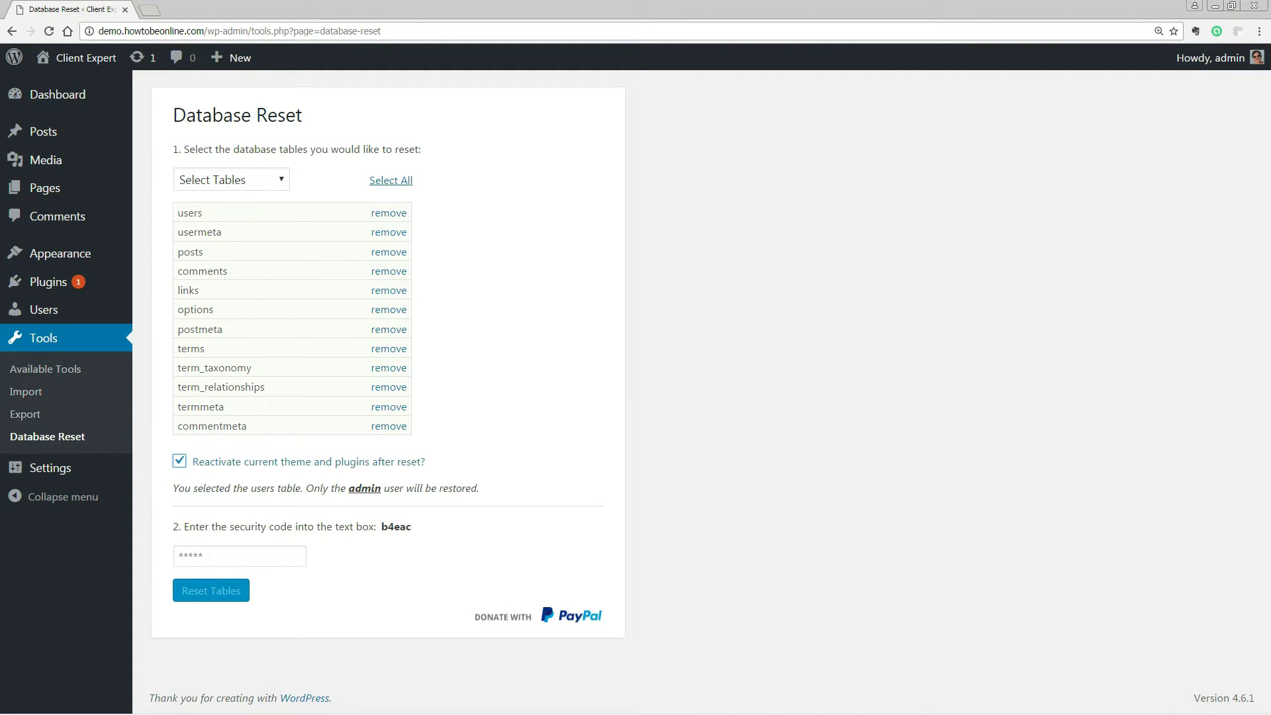
left_click_drag(412, 527, 183, 526)
Enter the displayed security code and submit the Reset Tables request
left_click(240, 555)
type("b4eac")
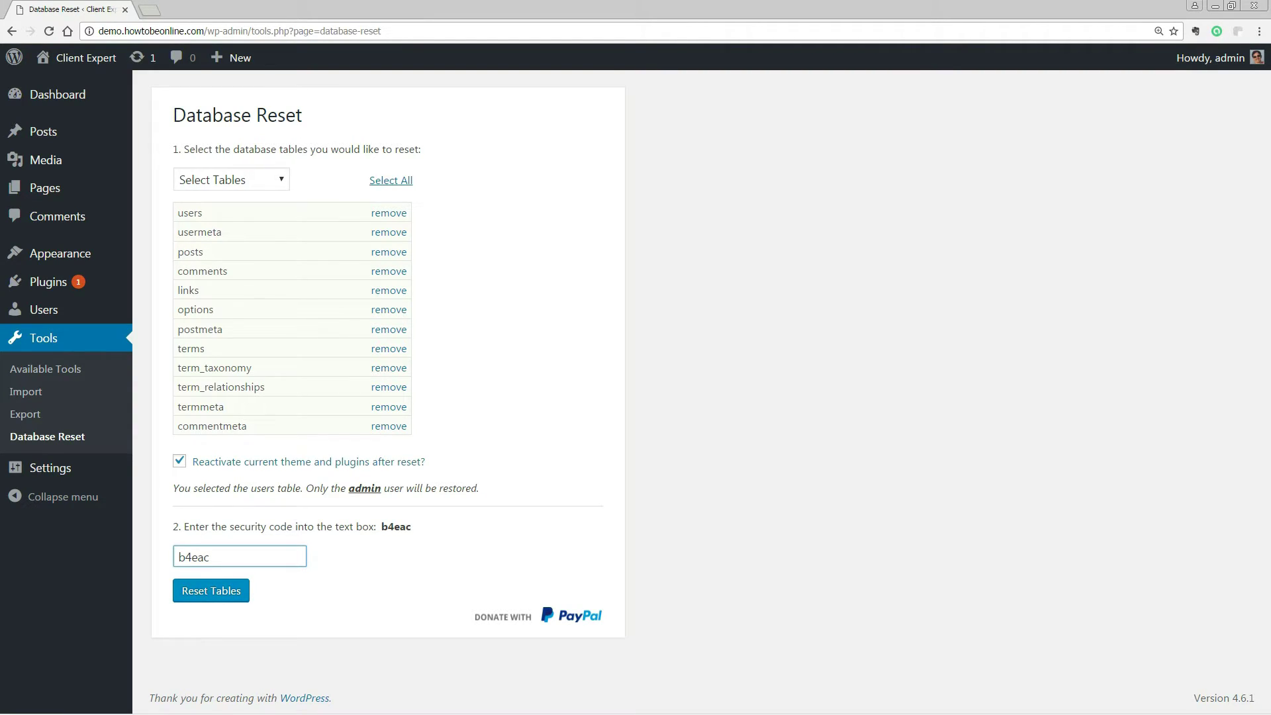
key("shift+Left")
key("shift+Left")
key("shift+Left")
key("shift+Left")
key("shift+Left")
key("BackSpace")
type("b4eac")
key("Return")
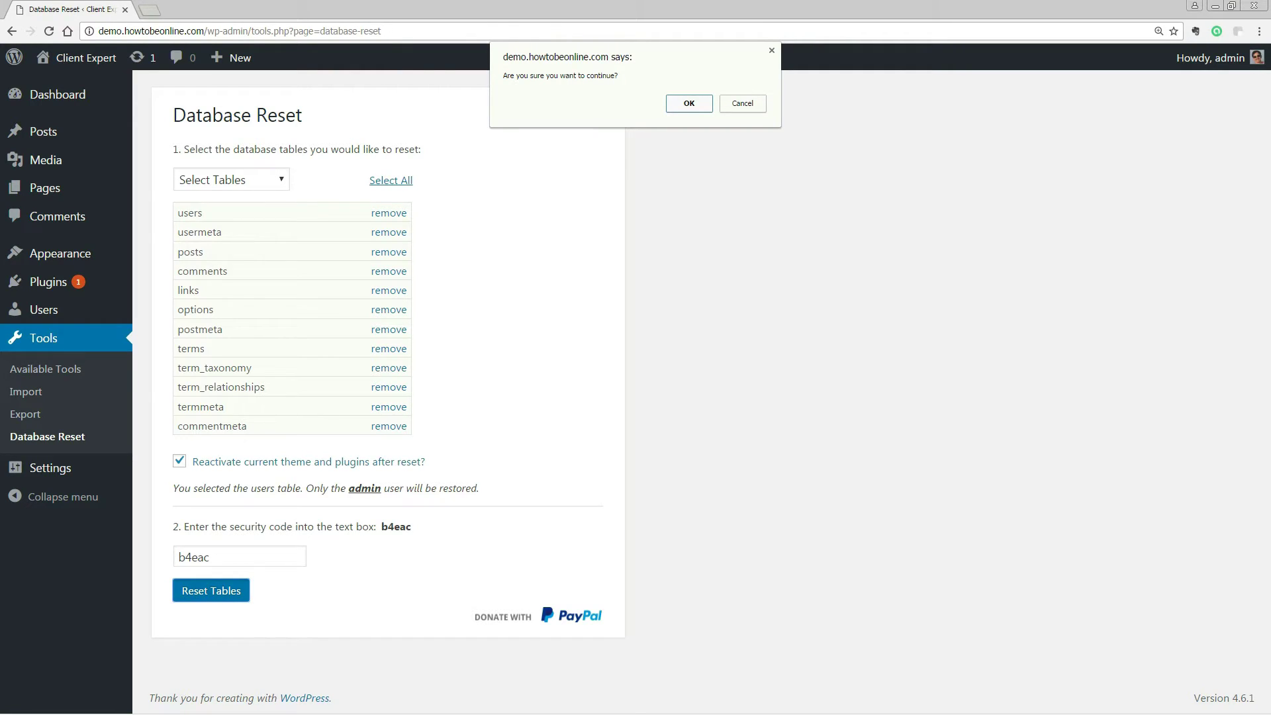
Accept the 'Are you sure you want to continue?' prompt, then view the Posts list
key("Return")
key("Return")
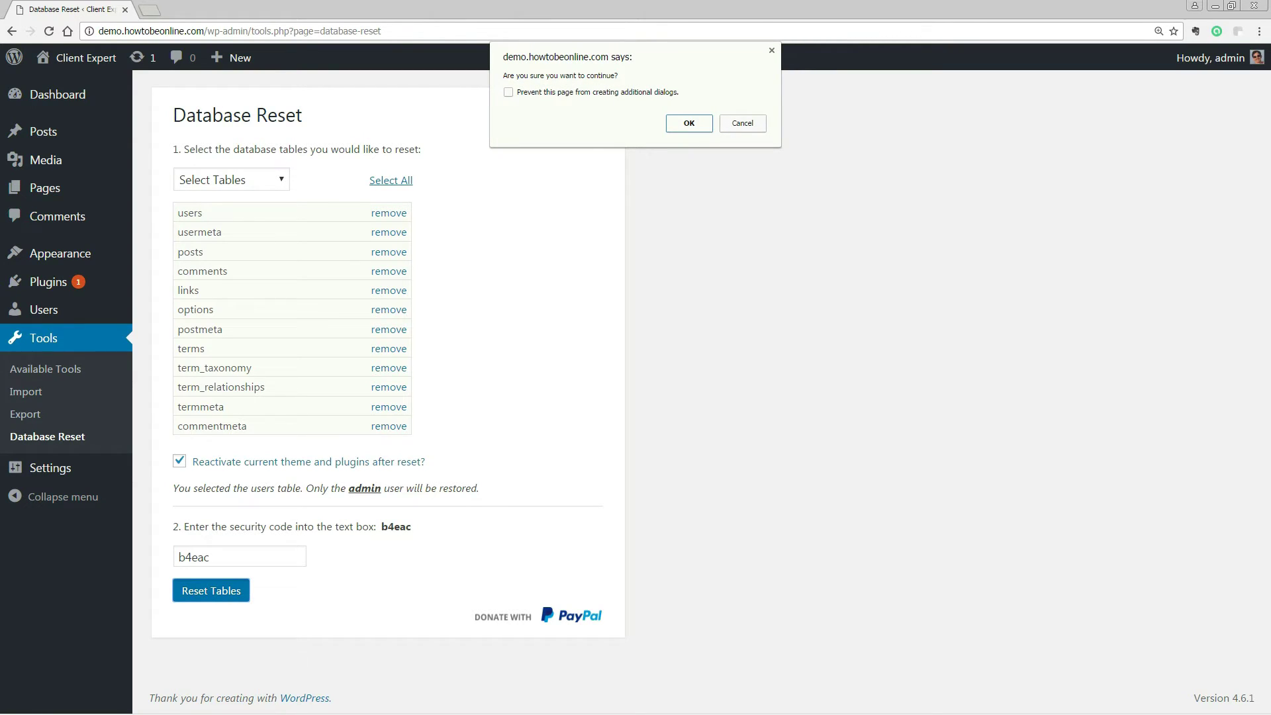
key("Return")
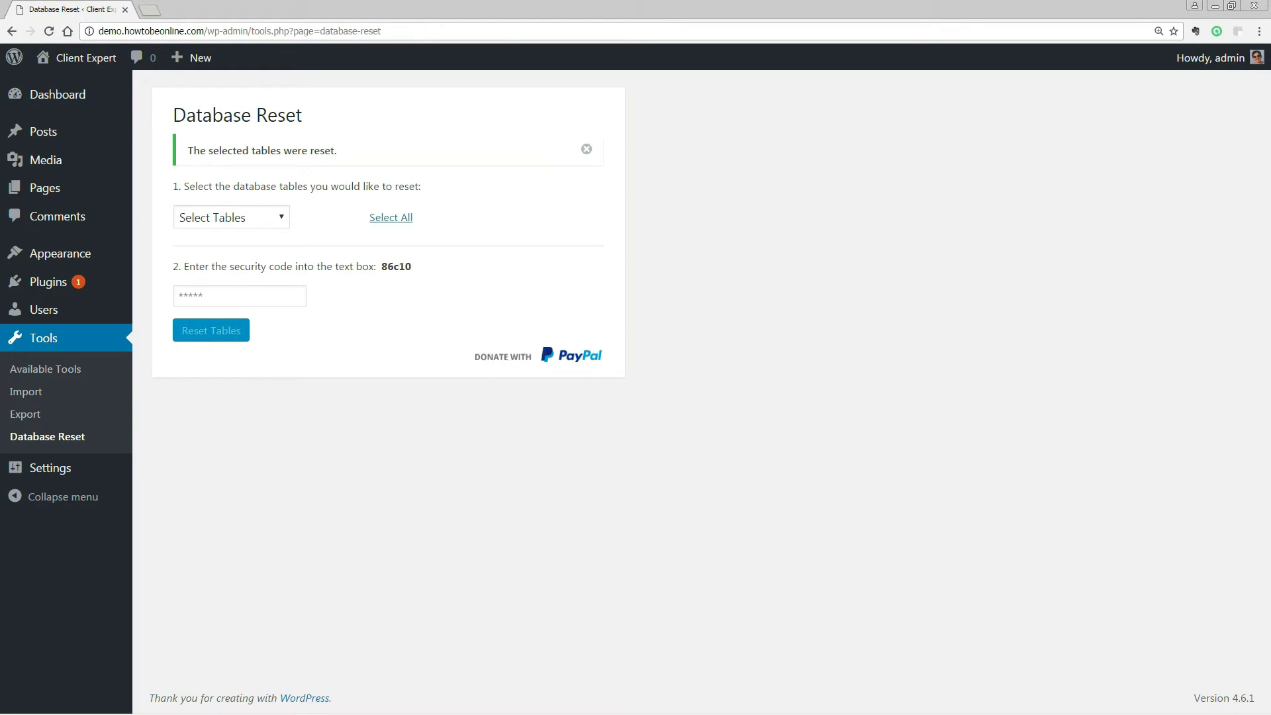
left_click(43, 131)
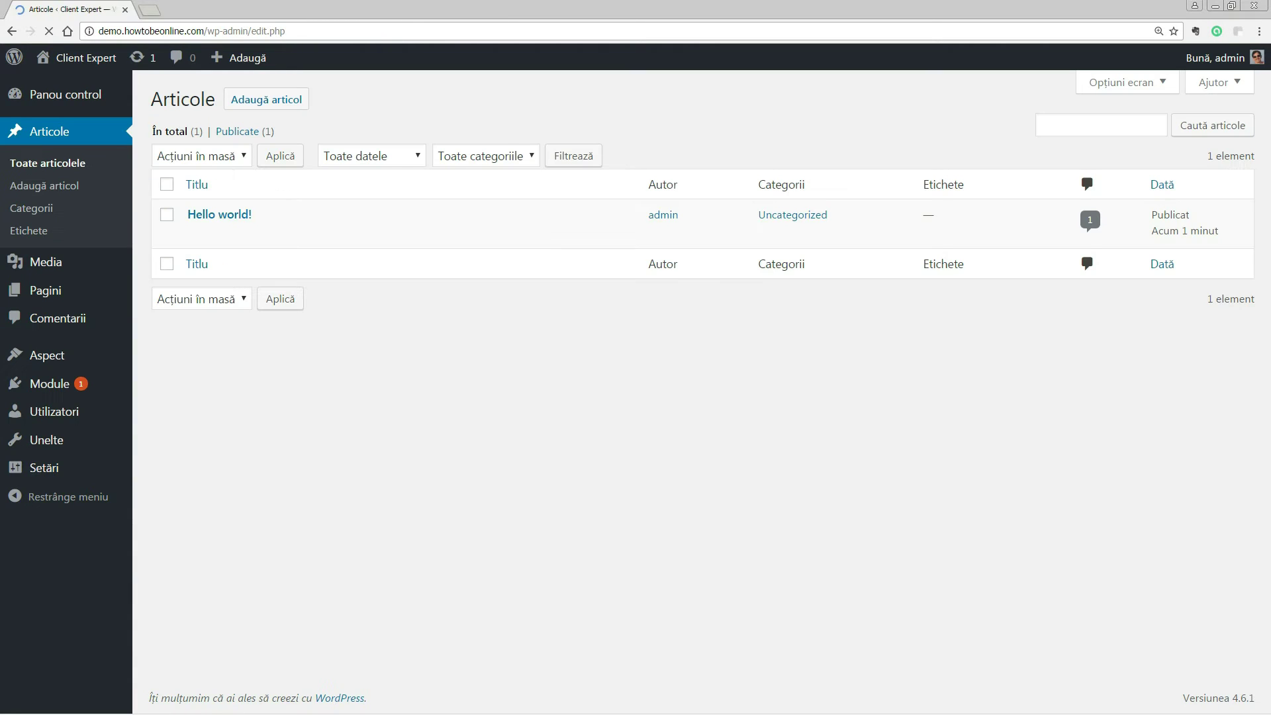
Open the live site in a new tab and check it shows only 'Hello world!'
mouse_move(78, 59)
right_click(88, 85)
left_click(126, 92)
left_click(197, 9)
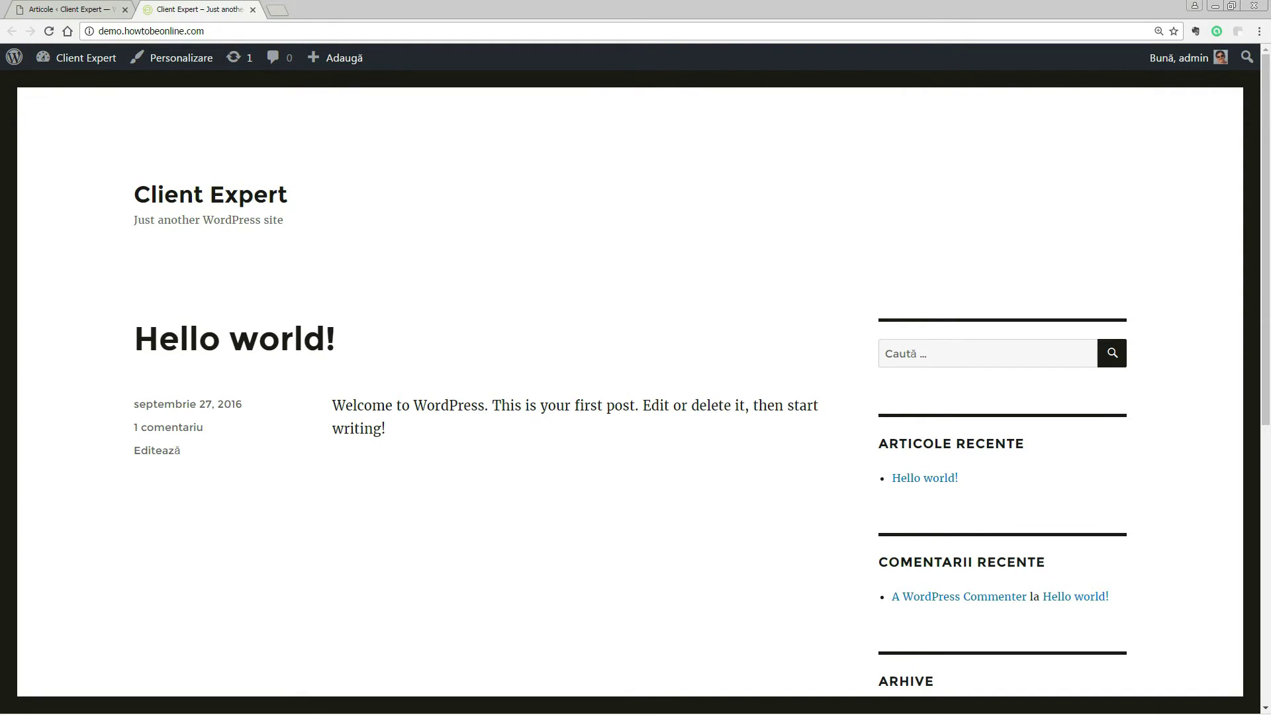
left_click(70, 9)
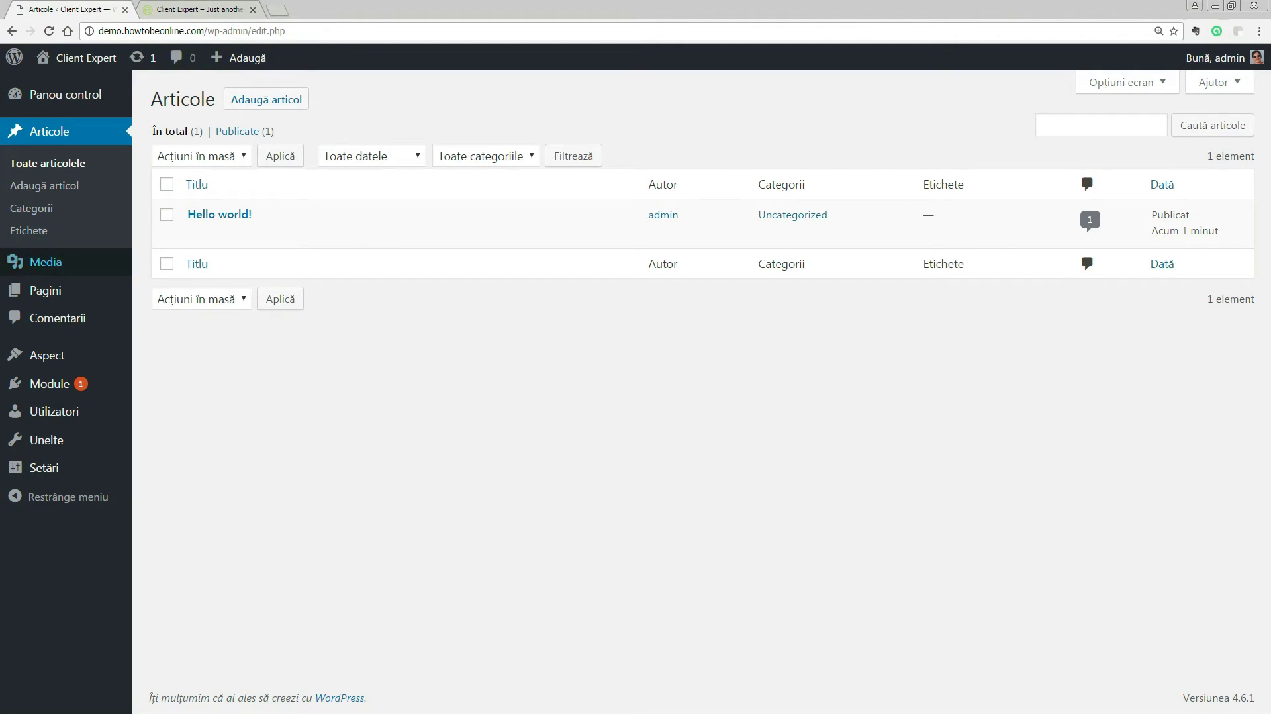
Confirm All Pages lists only the Sample Page, then recheck the 'Hello world!' post
mouse_move(45, 292)
left_click(178, 292)
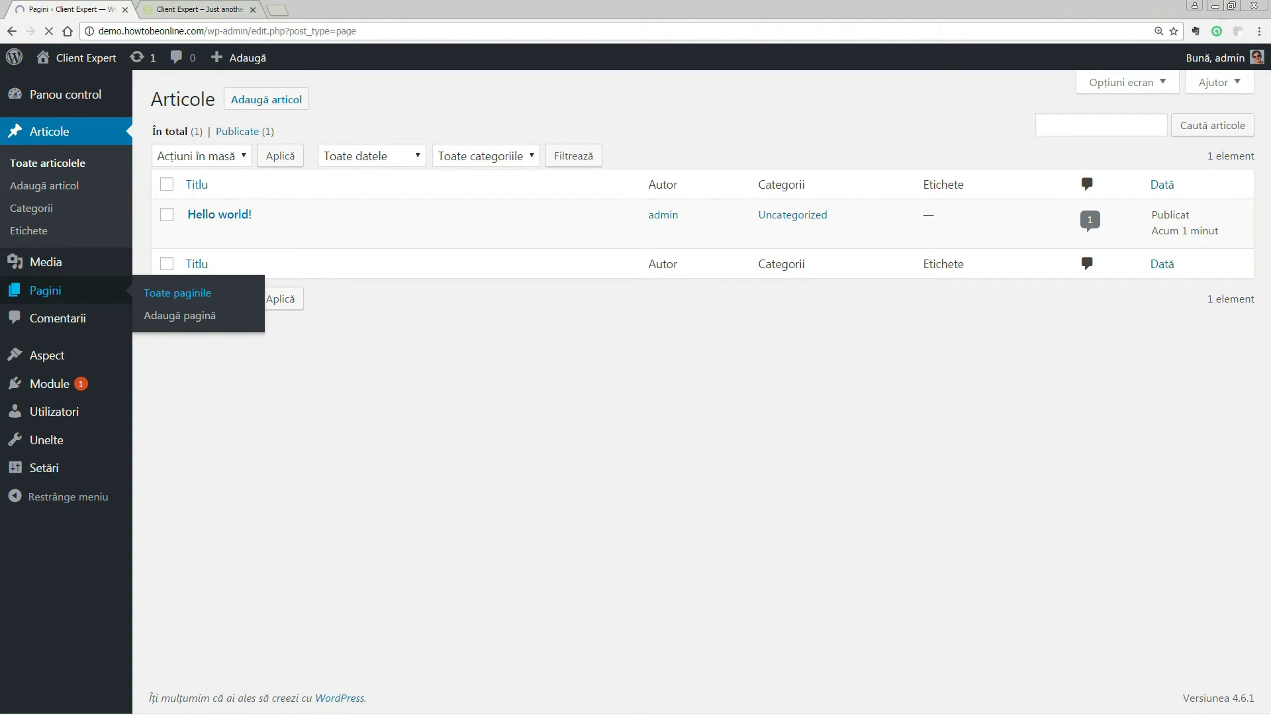
left_click(12, 31)
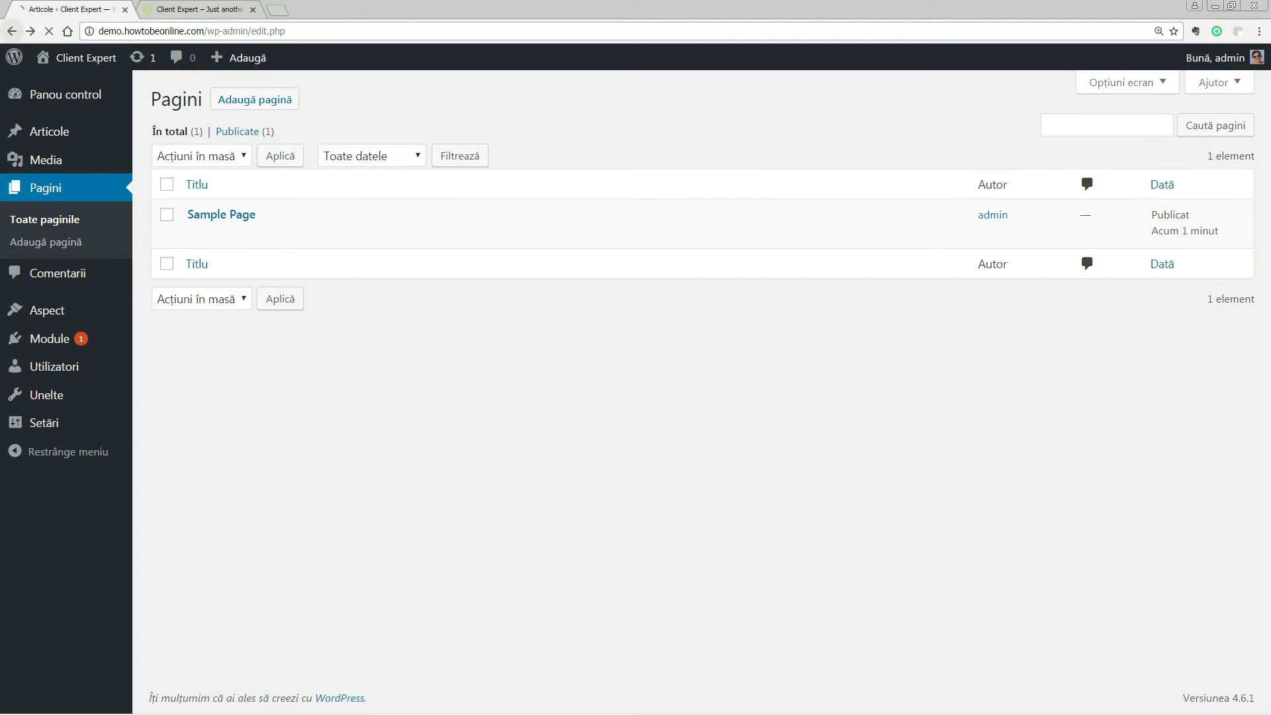
left_click_drag(252, 214, 187, 214)
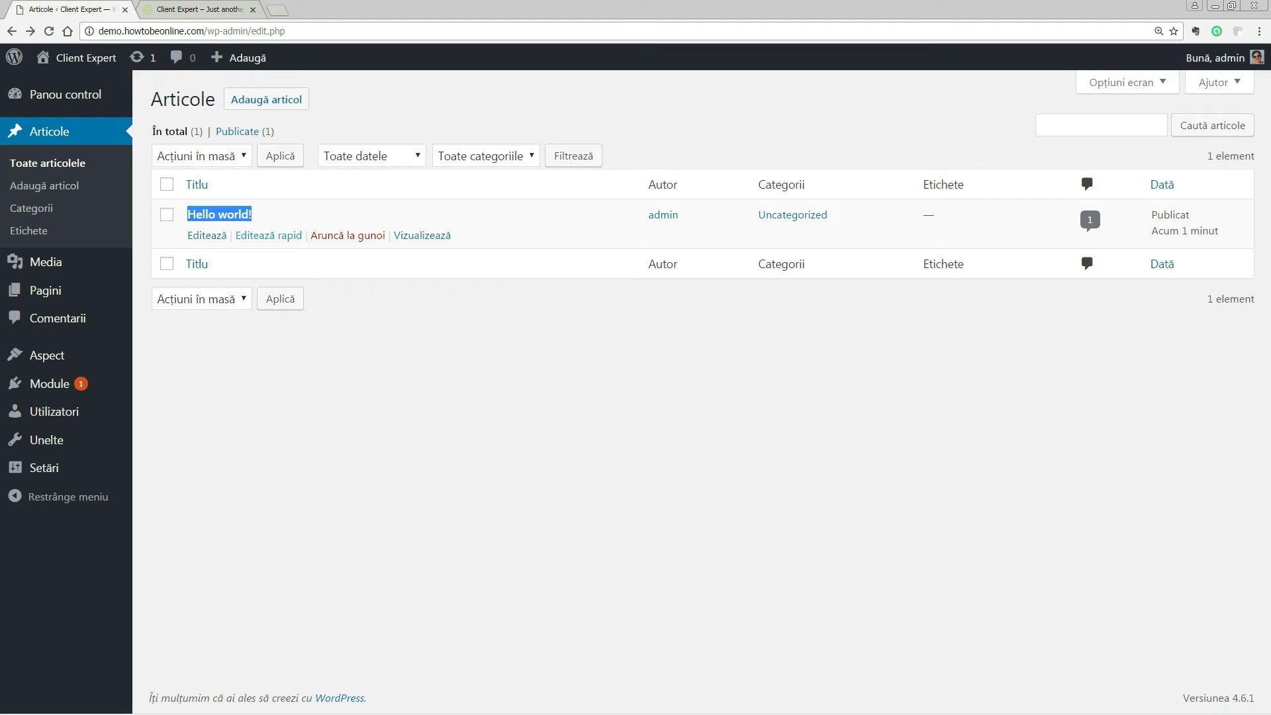
left_click(199, 9)
left_click_drag(336, 338, 134, 338)
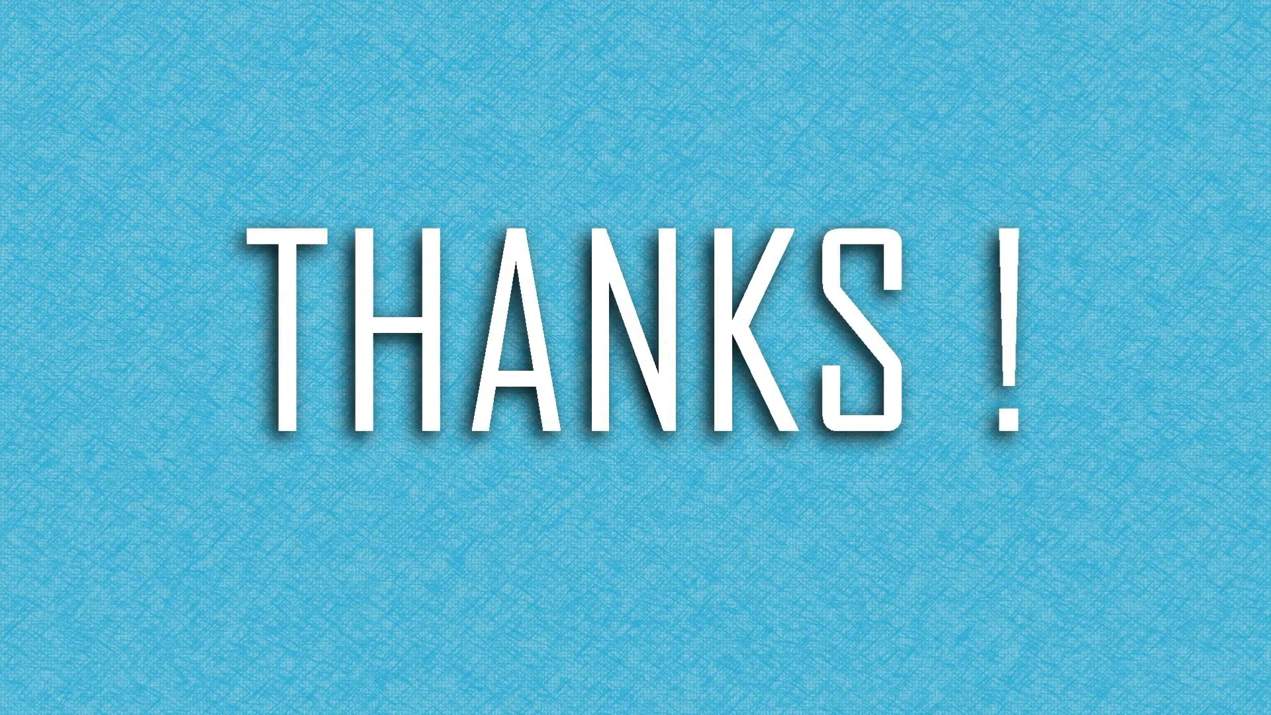